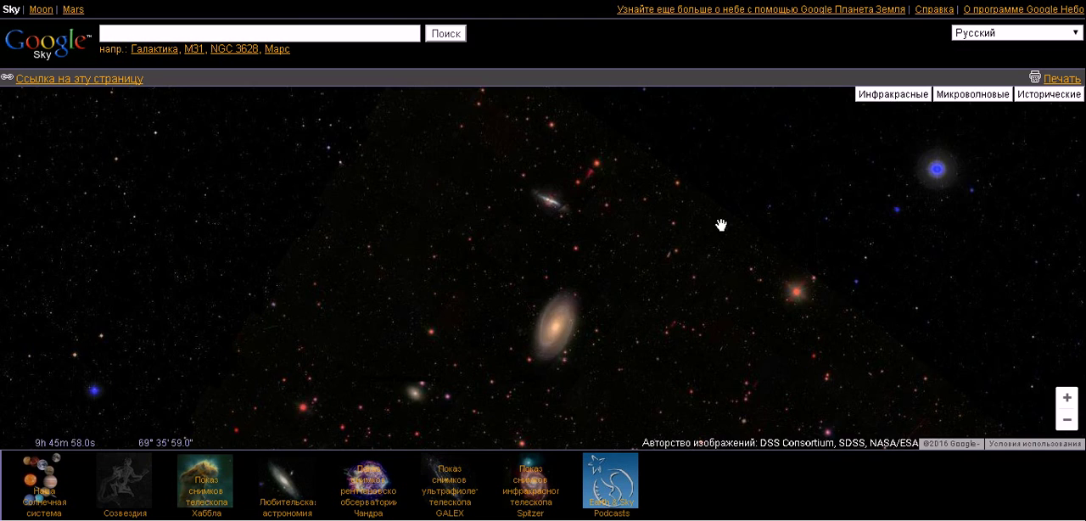
Step: Pan the galaxy field so the spiral galaxy sits at the right, after briefly previewing infrared
mouse_move(717, 225)
mouse_down()
mouse_move(261, 280)
mouse_move(959, 254)
mouse_up()
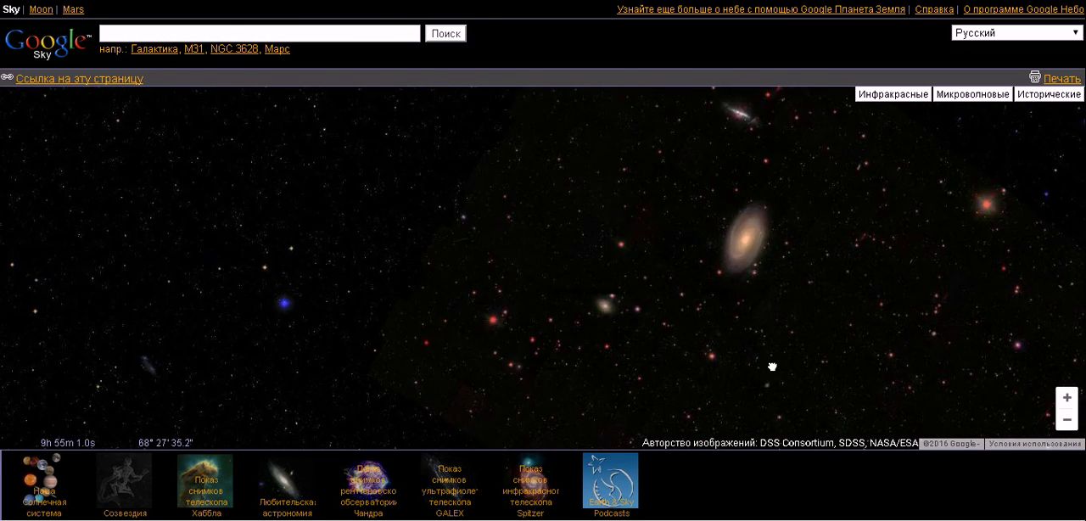
click(891, 95)
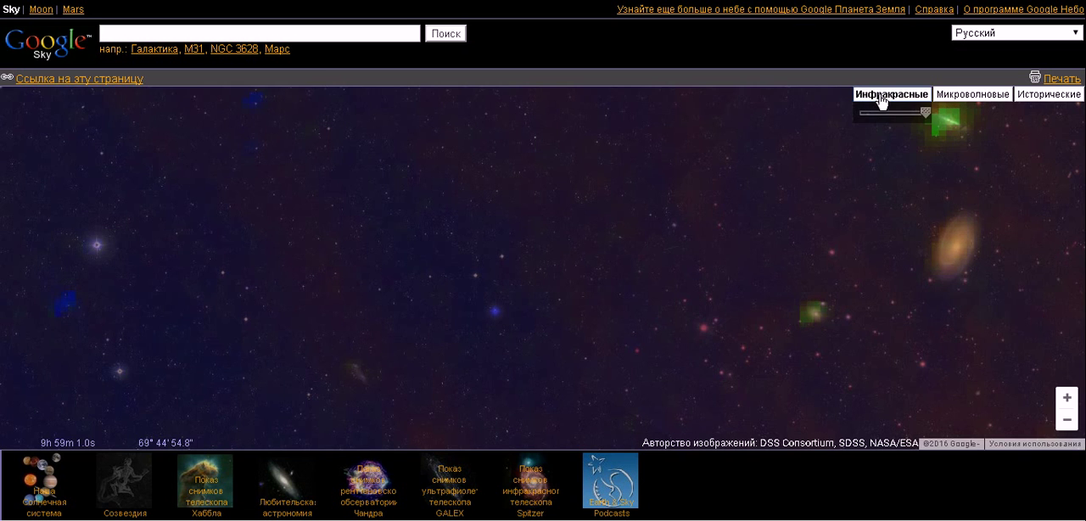
click(883, 96)
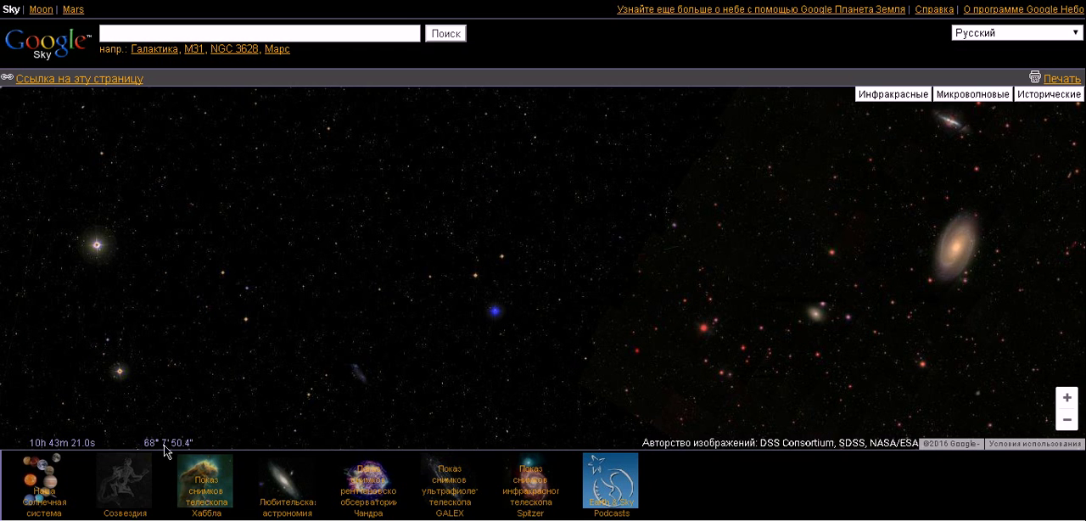
Step: Jump to the Рак (Cancer) constellation from the Созвездия collection
click(124, 490)
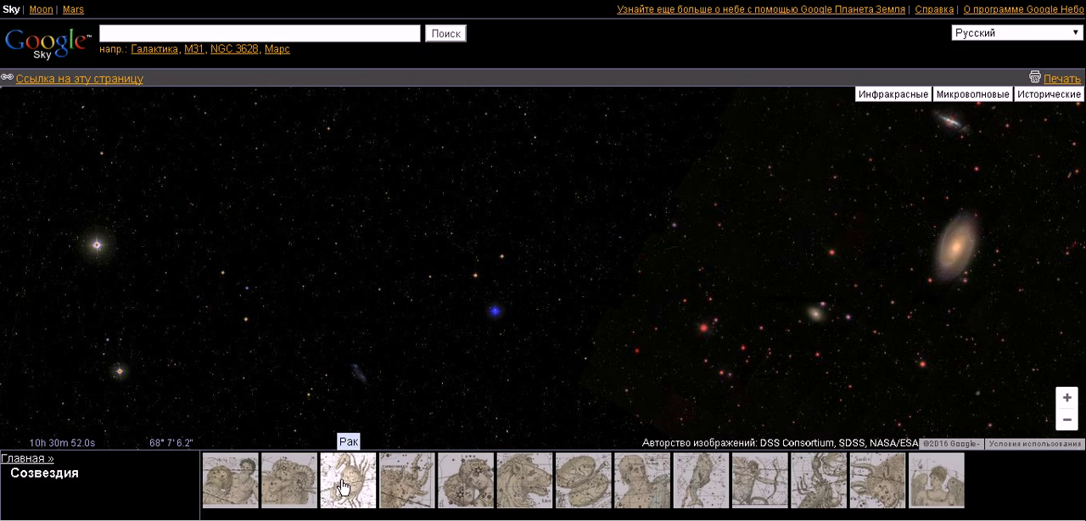
click(348, 484)
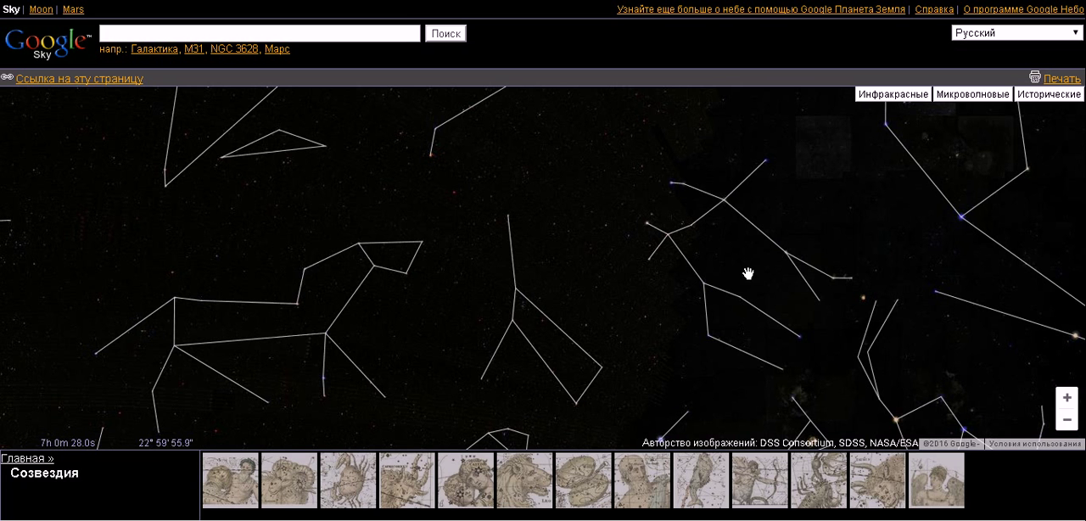
Step: Turn on Инфракрасные imagery, pan toward the upper right, and zoom in one level
click(888, 95)
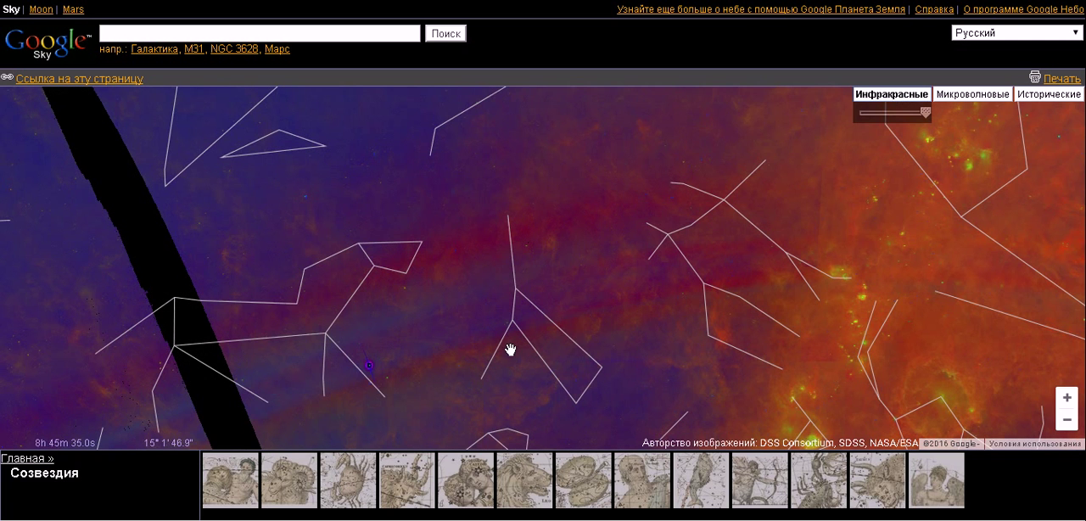
drag(509, 348, 695, 238)
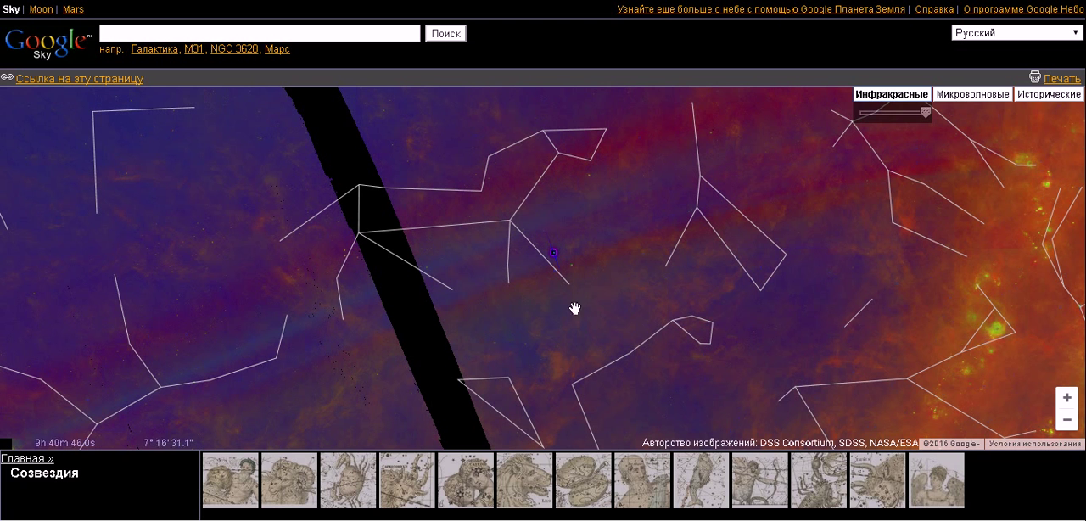
click(882, 95)
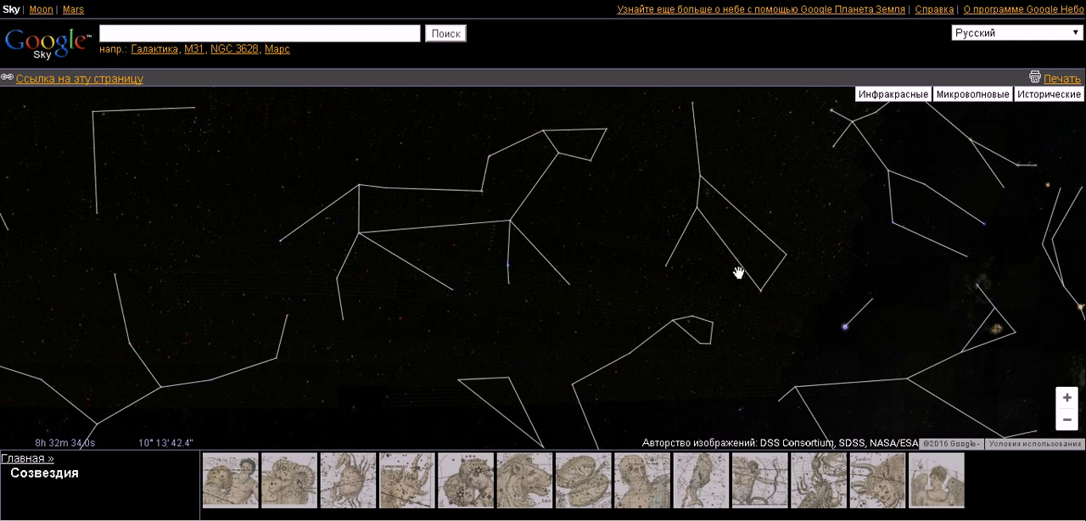
click(883, 95)
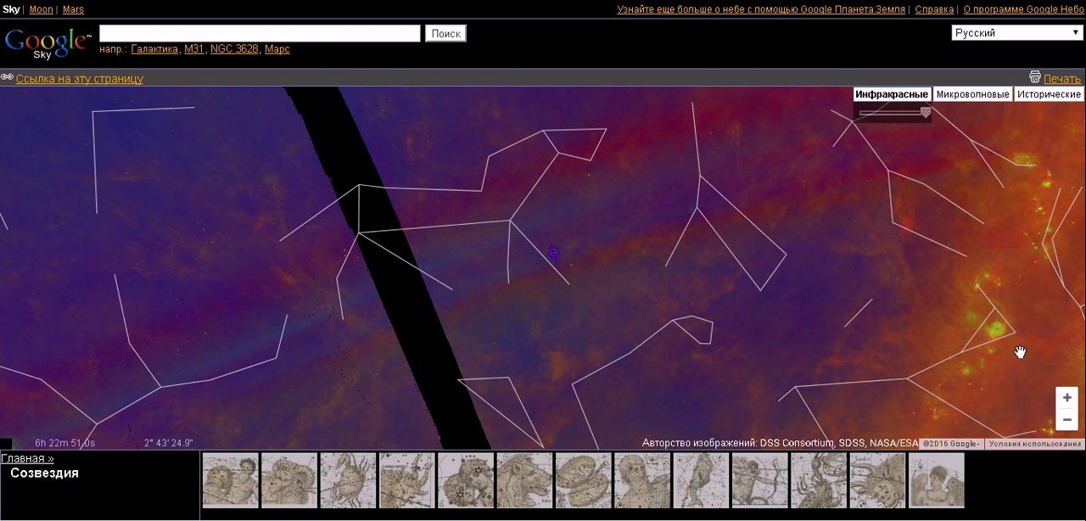
click(1068, 397)
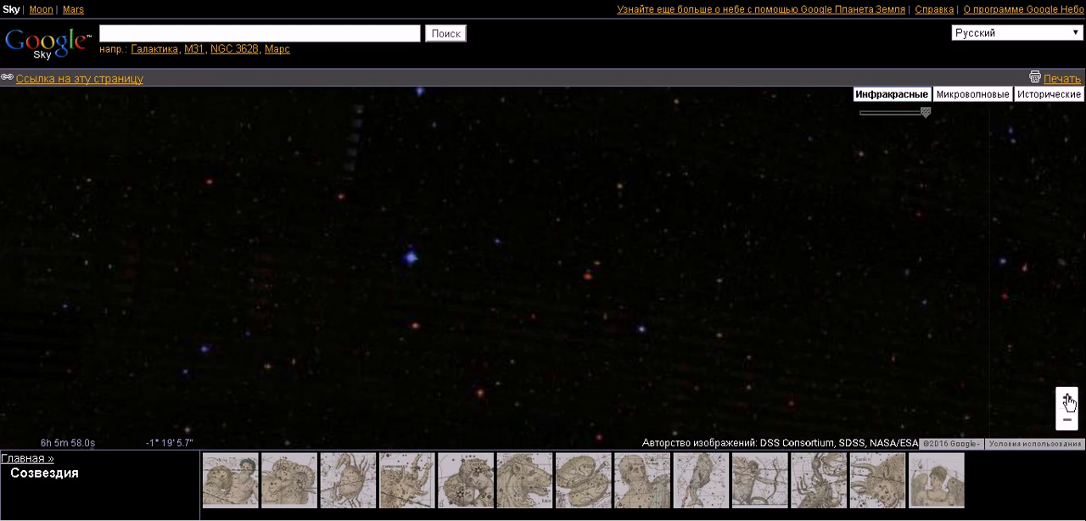
Step: Centre and zoom in on the dark object, comparing it with infrared off and on
mouse_move(509, 255)
mouse_down()
mouse_move(791, 239)
mouse_move(753, 314)
mouse_up()
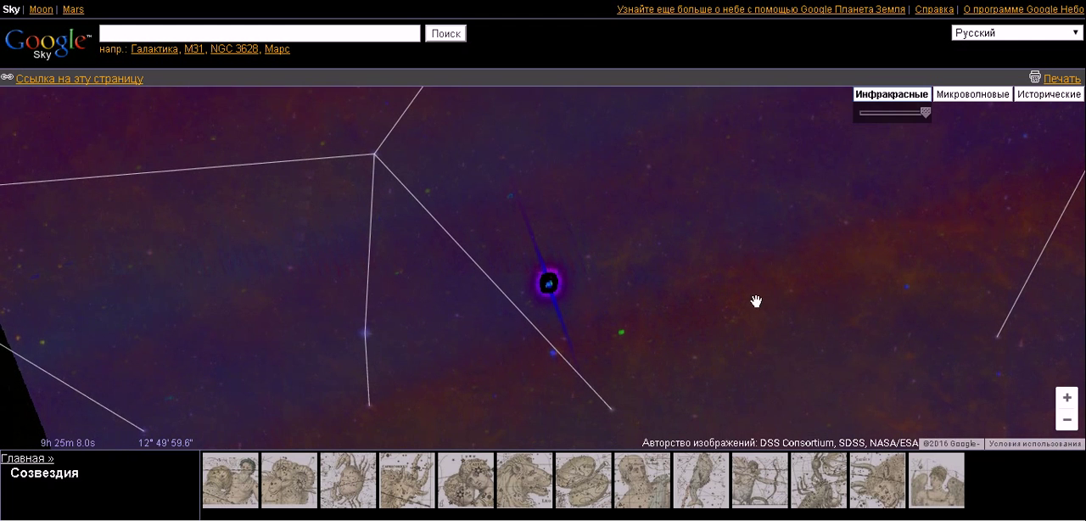
click(1068, 397)
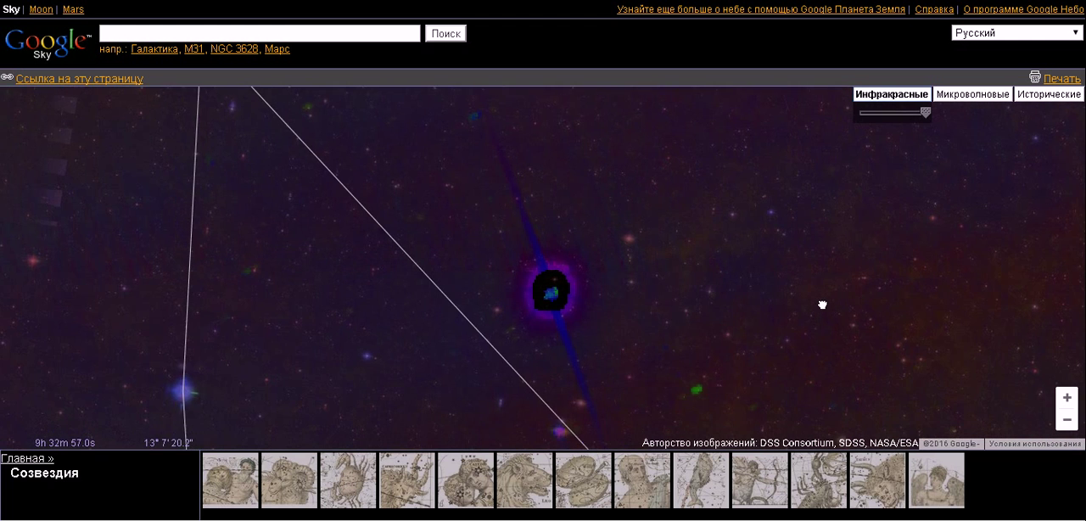
click(884, 95)
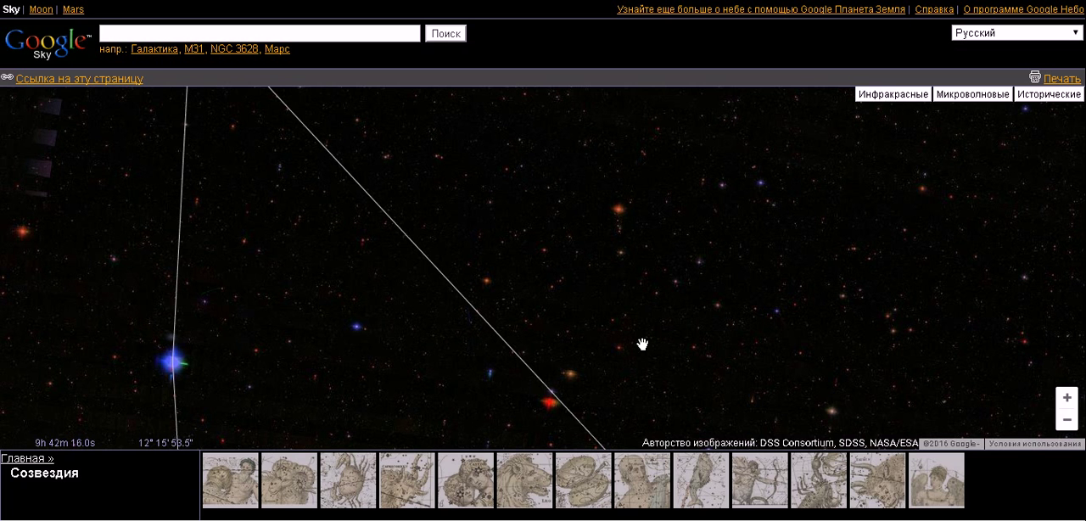
click(892, 94)
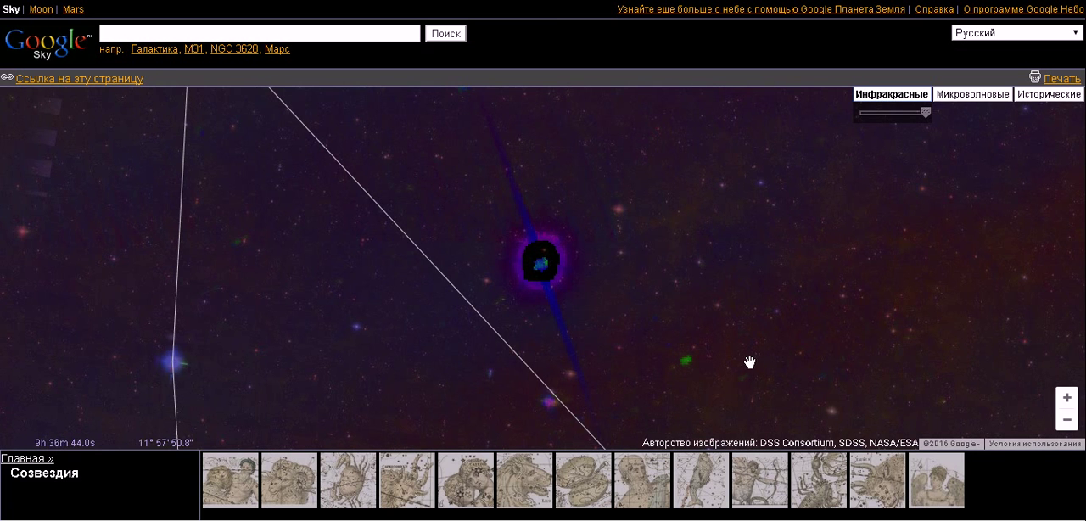
Step: Compare the object with and without infrared, zoom out one level, and leave infrared on
click(879, 98)
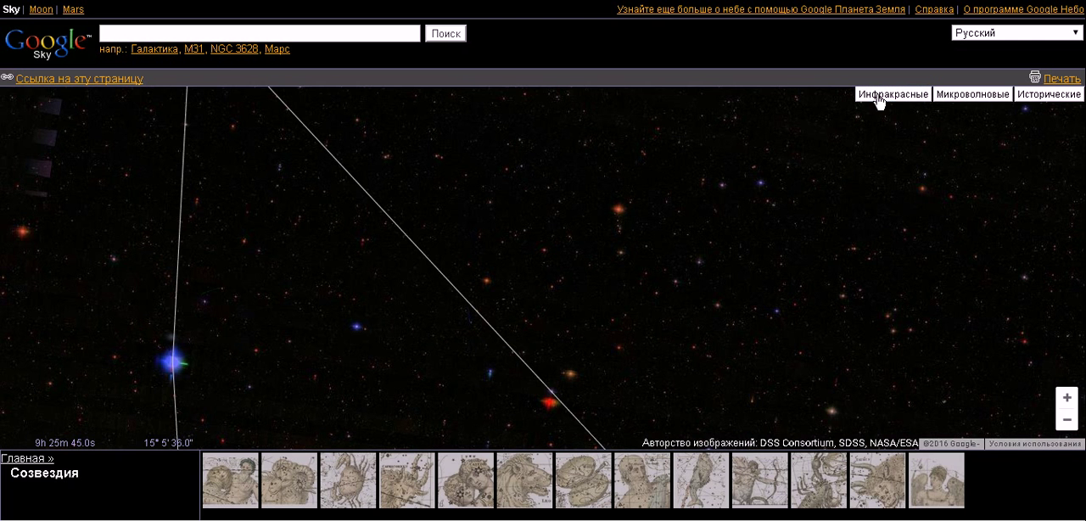
click(892, 94)
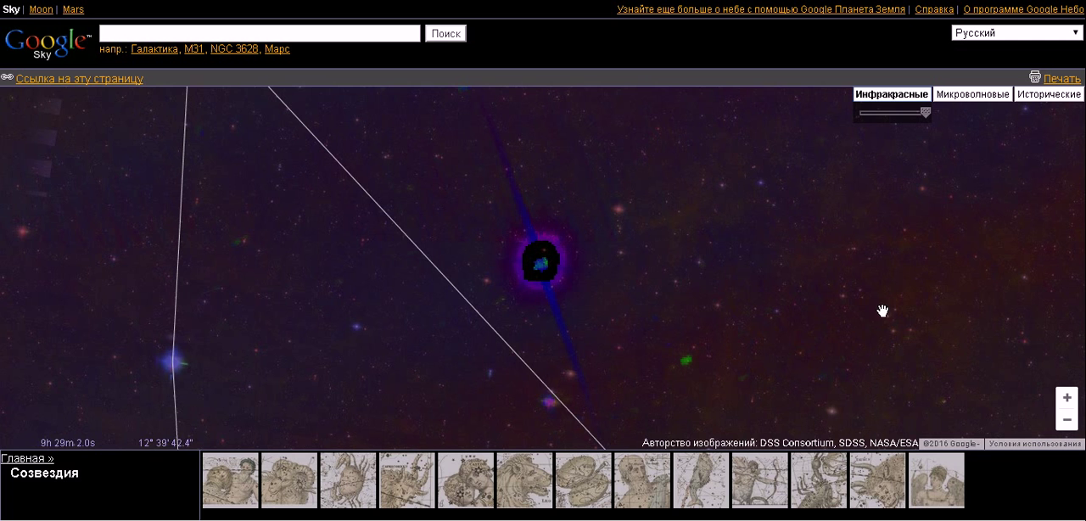
click(893, 94)
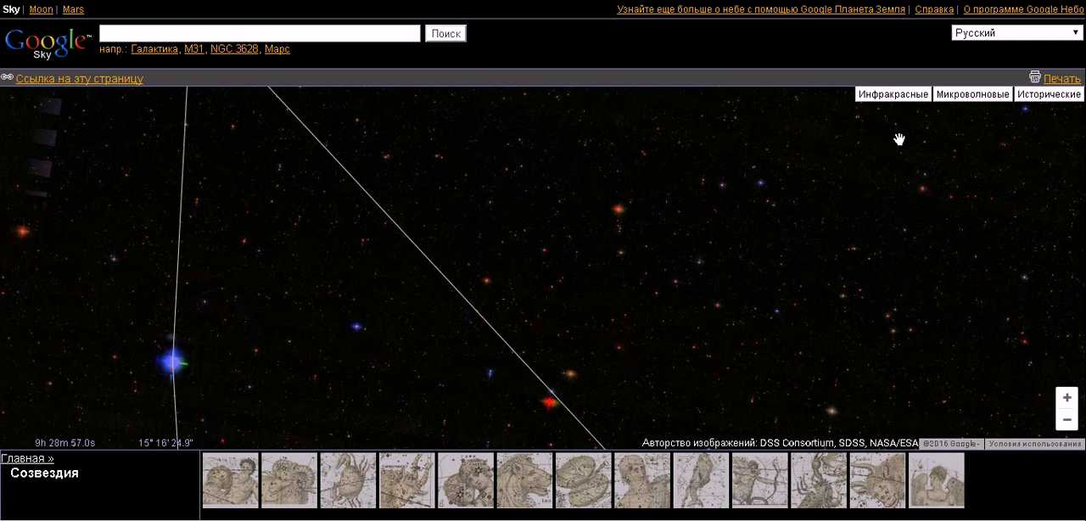
click(1067, 421)
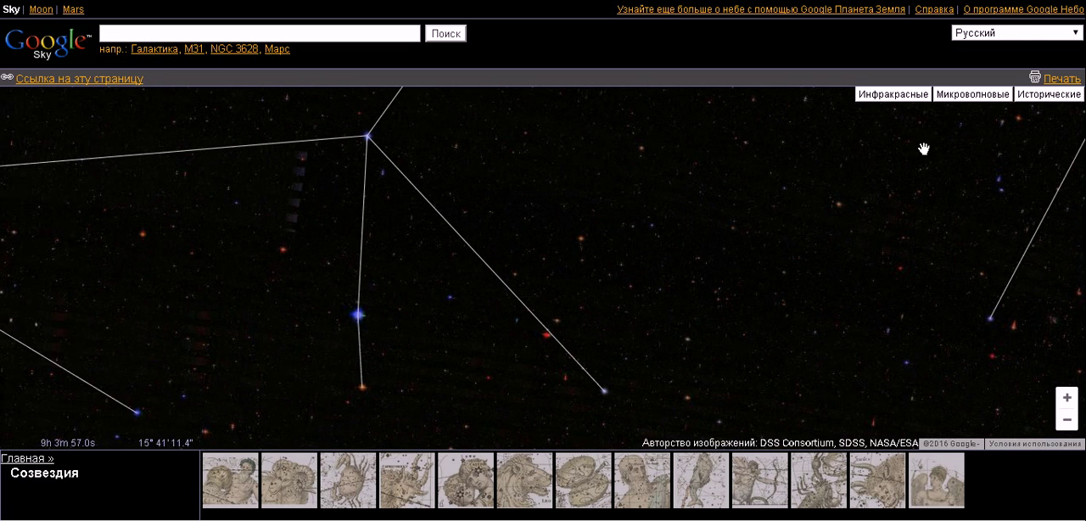
click(891, 94)
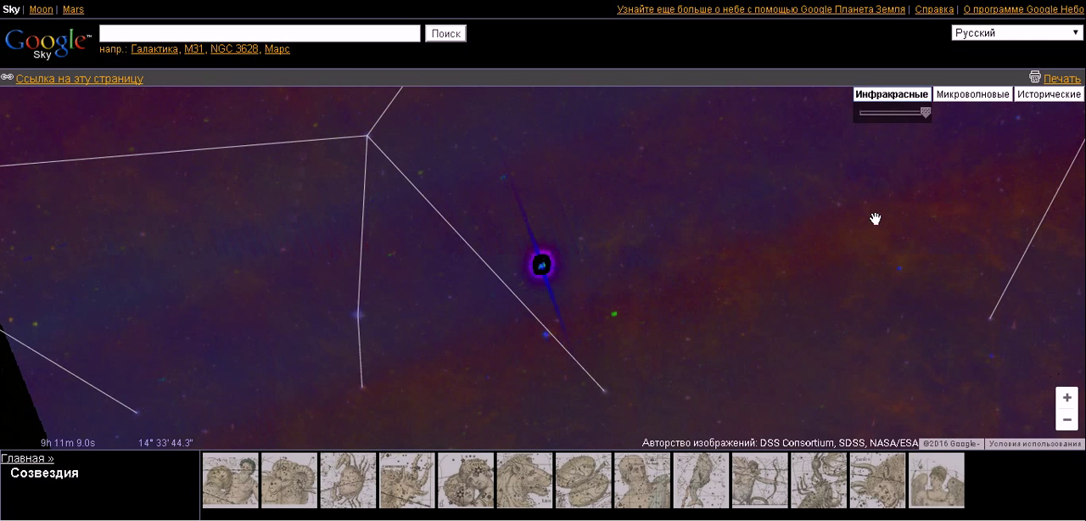
Step: Nudge the view around the dark object and toggle Инфракрасные, ending with it off
mouse_move(900, 229)
mouse_down()
mouse_move(421, 340)
mouse_move(1082, 204)
mouse_move(725, 201)
mouse_move(632, 124)
mouse_move(663, 345)
mouse_up()
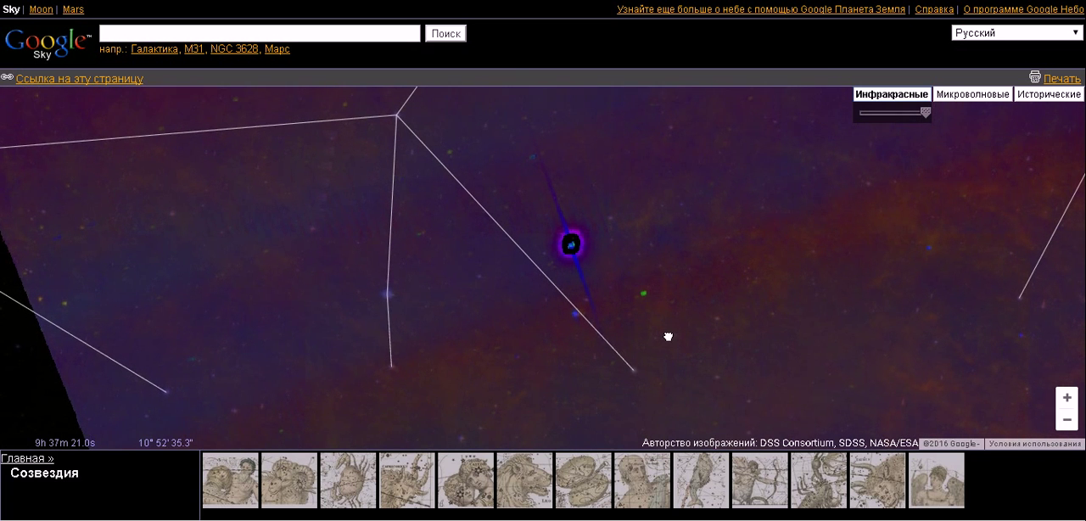
click(882, 96)
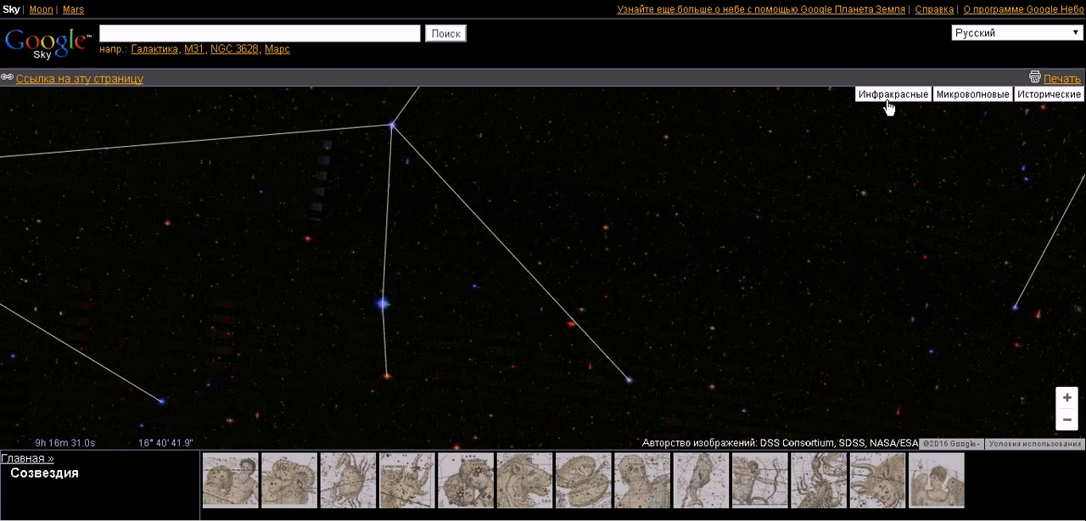
click(893, 100)
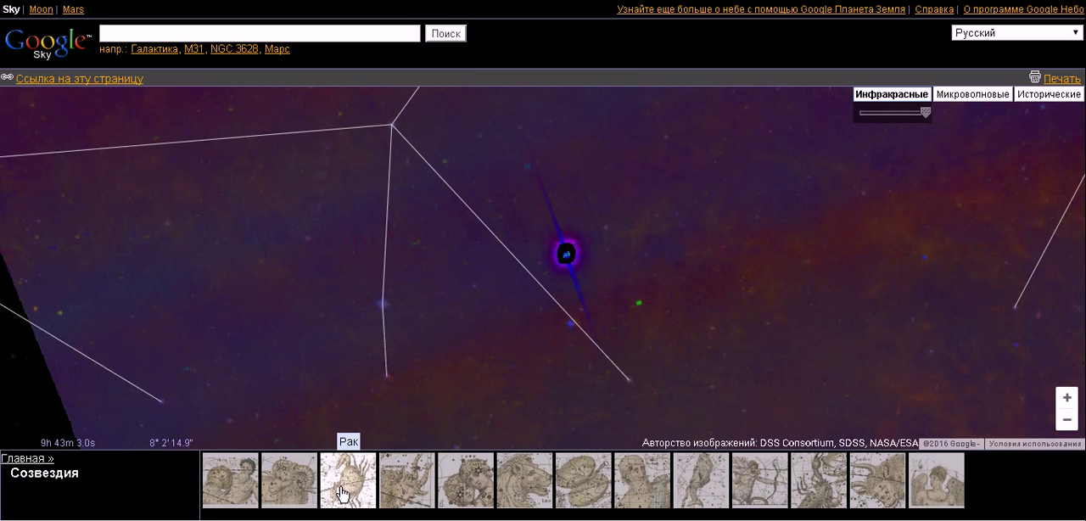
click(888, 95)
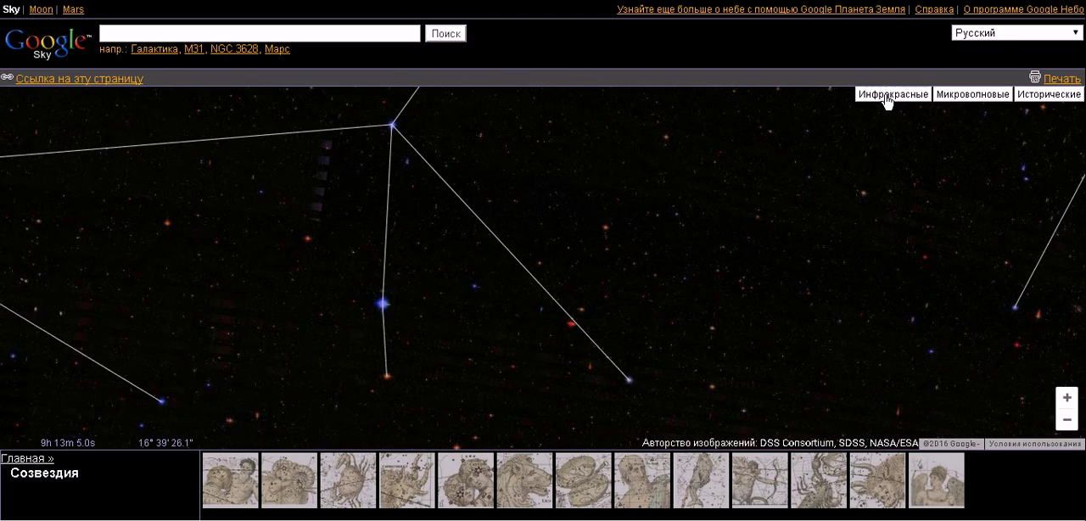